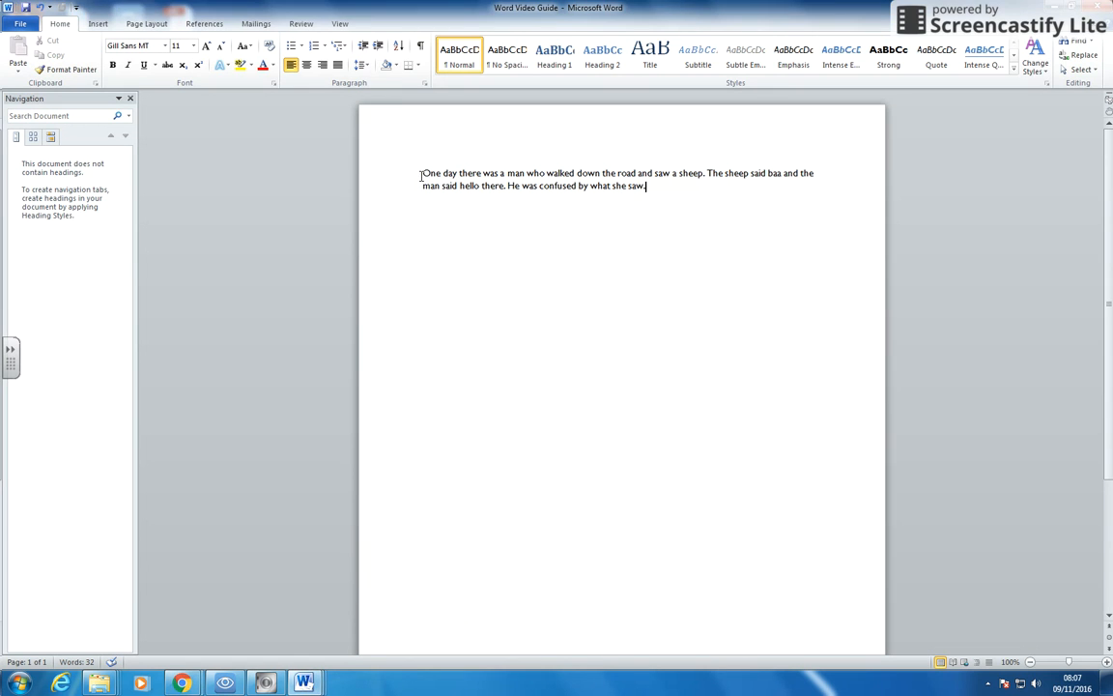
pyautogui.moveTo(423, 173); pyautogui.dragTo(674, 179)
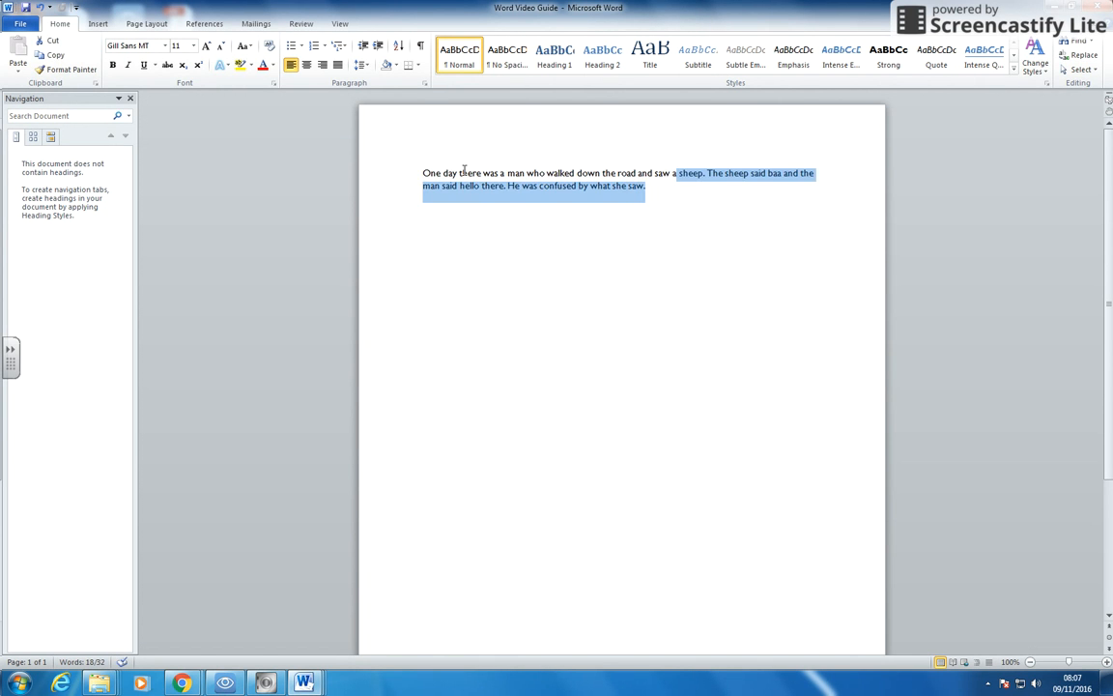
pyautogui.moveTo(421, 174); pyautogui.dragTo(706, 173)
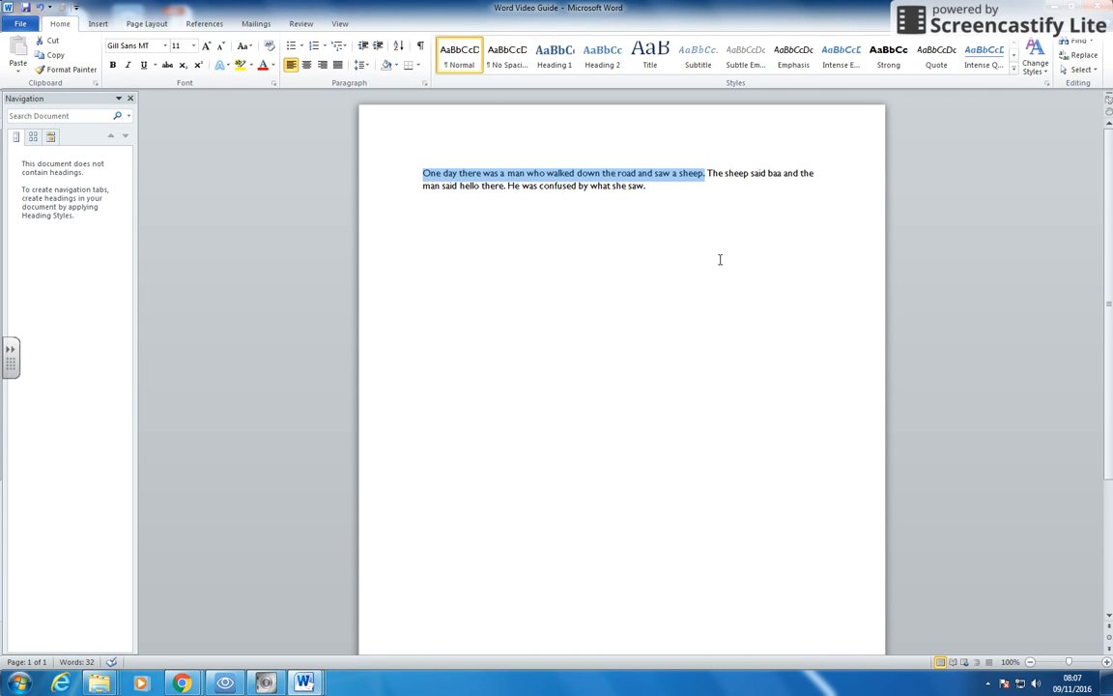
# Step: Make room above the story paragraph and add the centred title "Man and sheep"
pyautogui.click(423, 173)
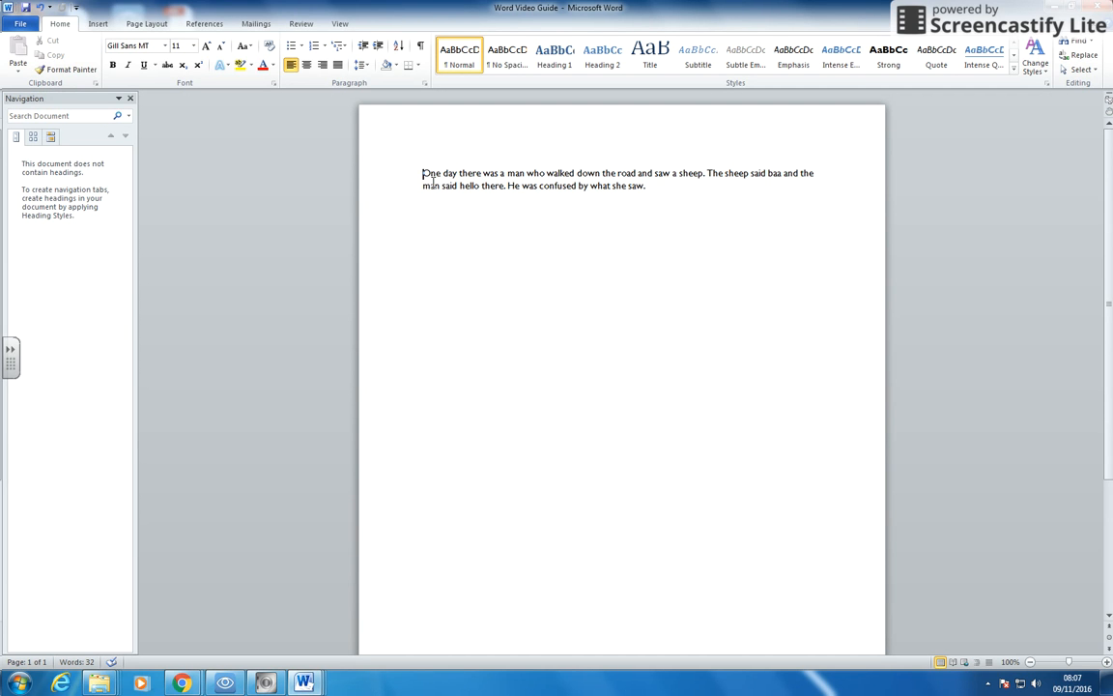
pyautogui.press('Return')
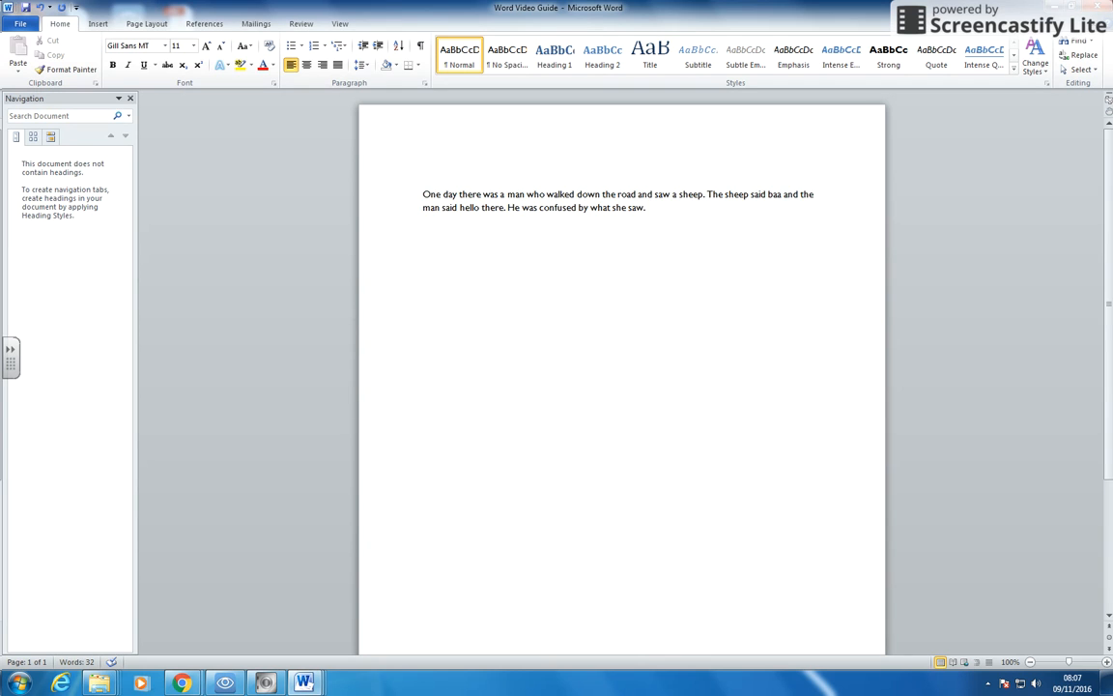
pyautogui.press('Return')
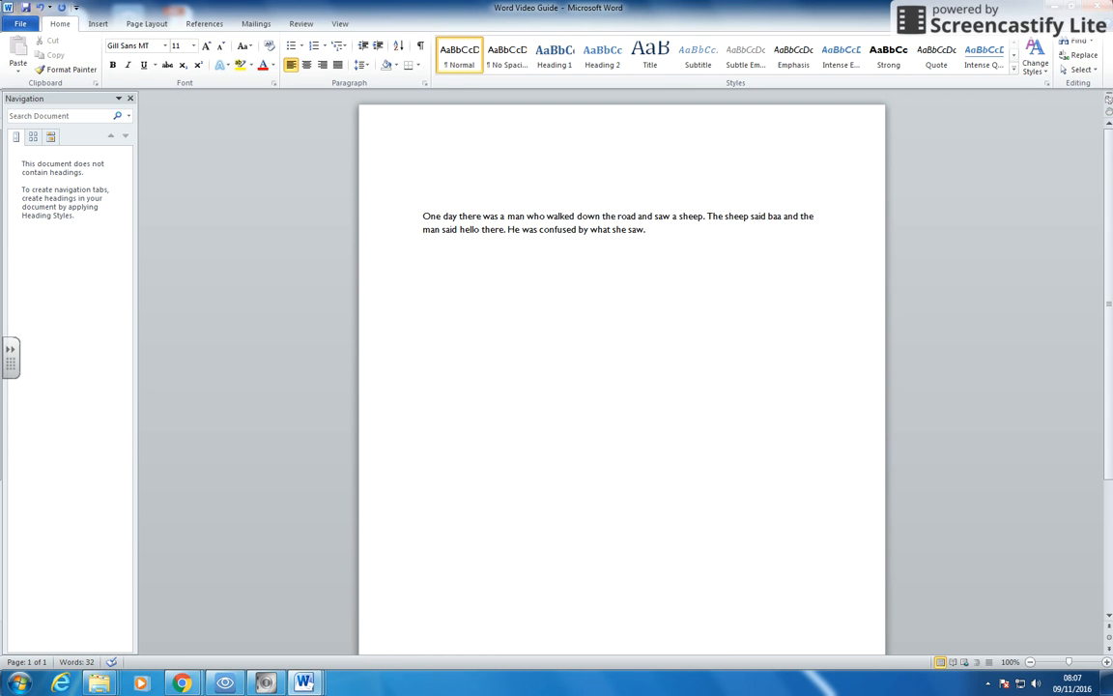
pyautogui.click(623, 175)
pyautogui.hotkey('ctrl', 'e')
pyautogui.write('Man and shee')
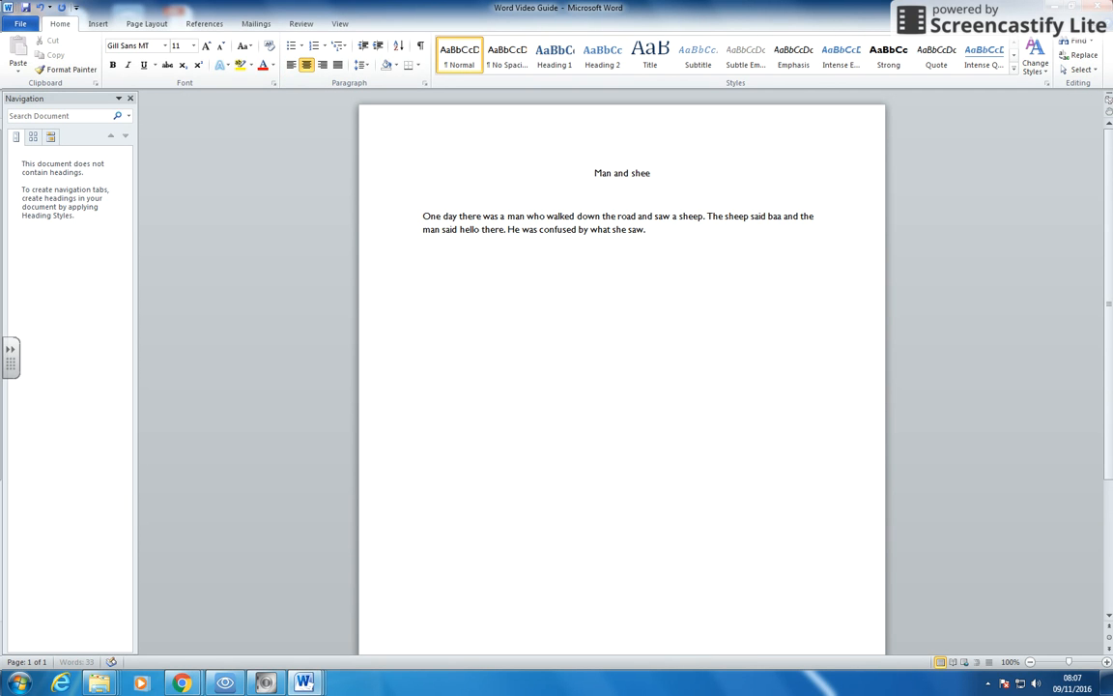
pyautogui.write('p')
# Step: Try left, right and justified alignment on the "Man and sheep" title
pyautogui.moveTo(660, 176); pyautogui.dragTo(583, 172)
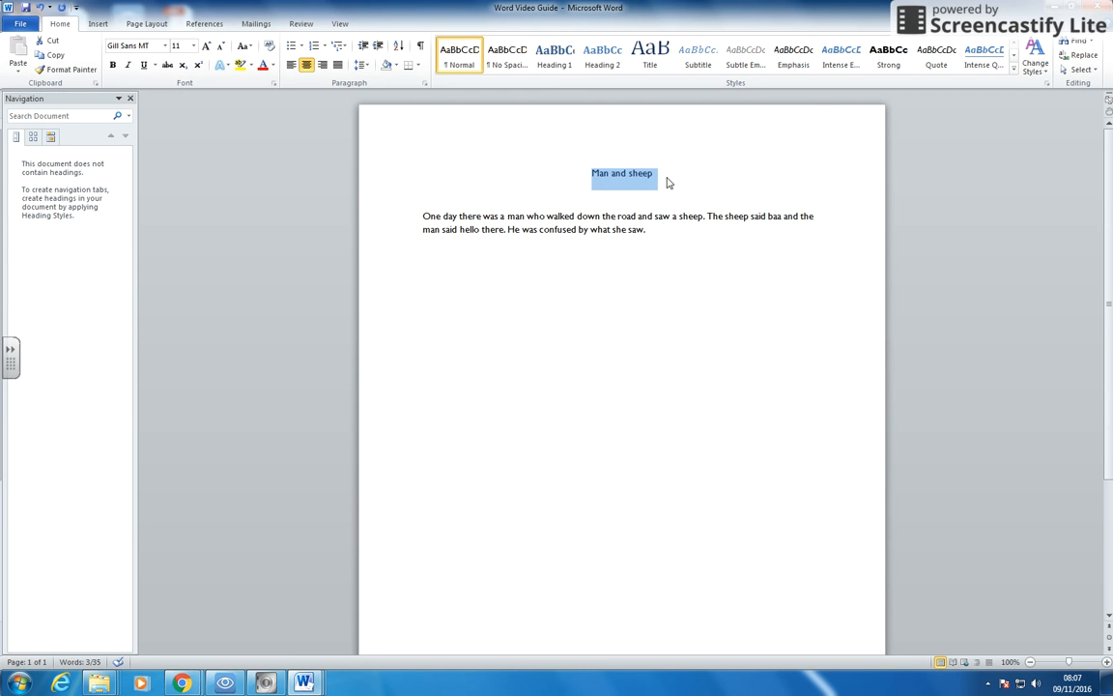
pyautogui.click(290, 65)
pyautogui.click(322, 65)
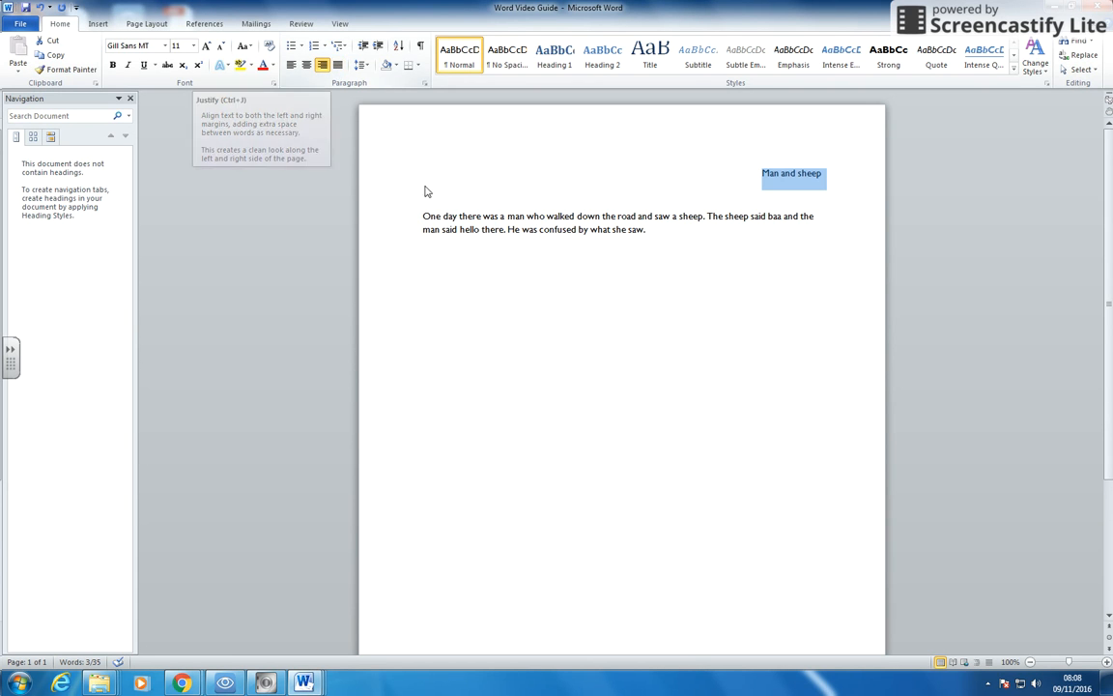
pyautogui.click(338, 65)
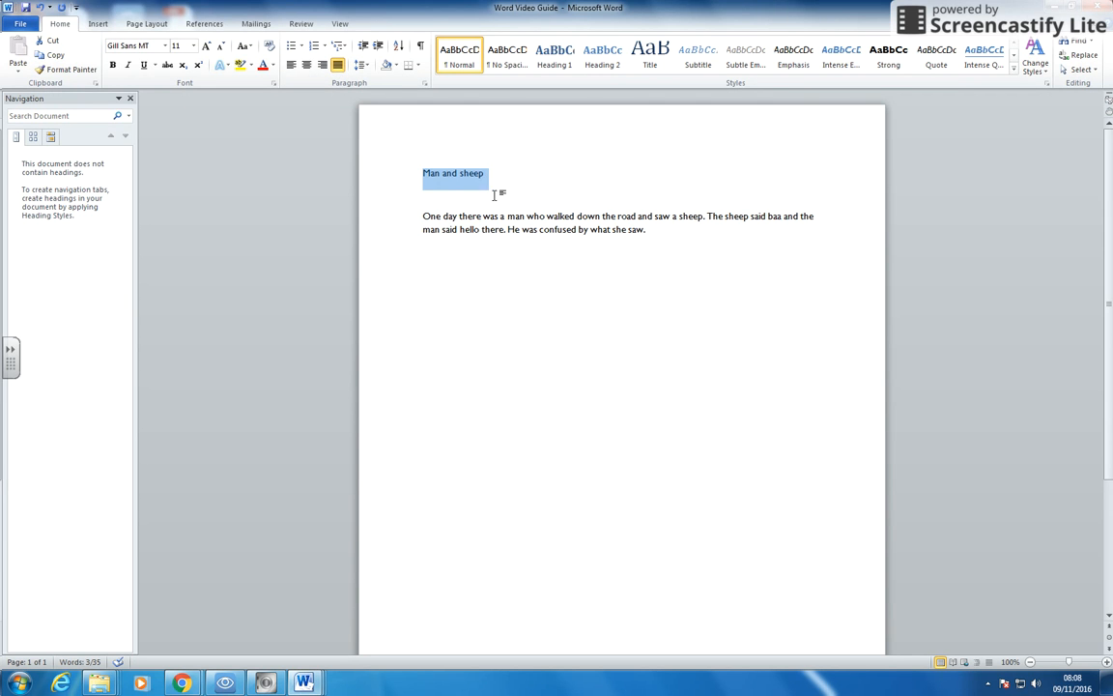
# Step: Try justifying the story paragraph, and return it to left alignment
pyautogui.click(664, 223)
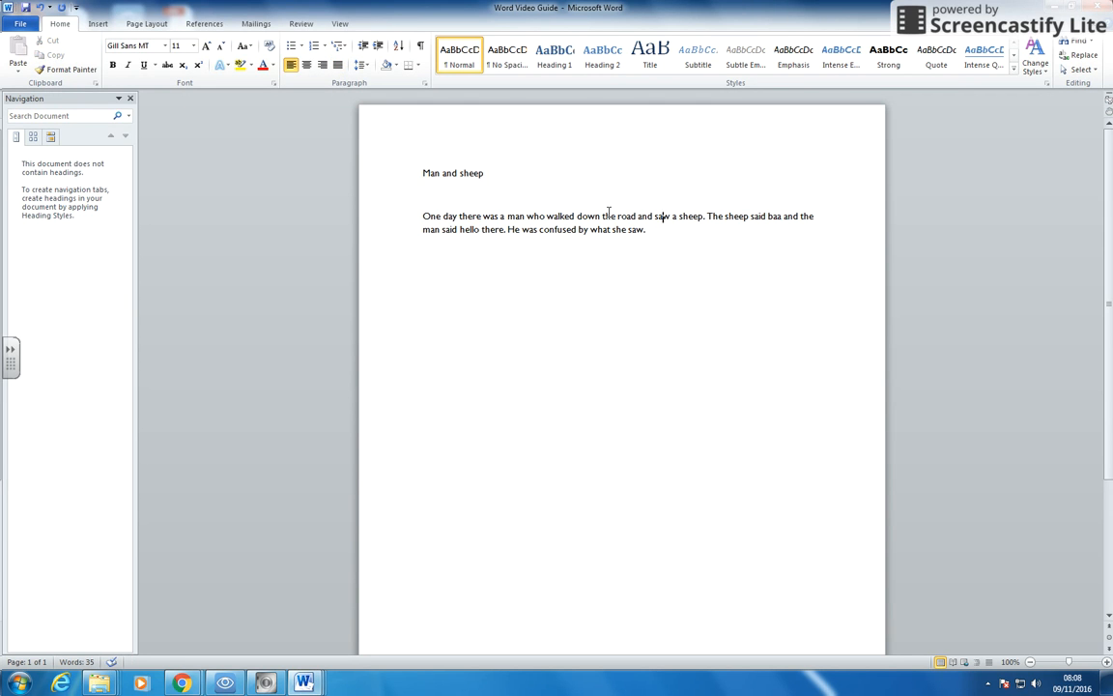
pyautogui.hotkey('ctrl', 'j')
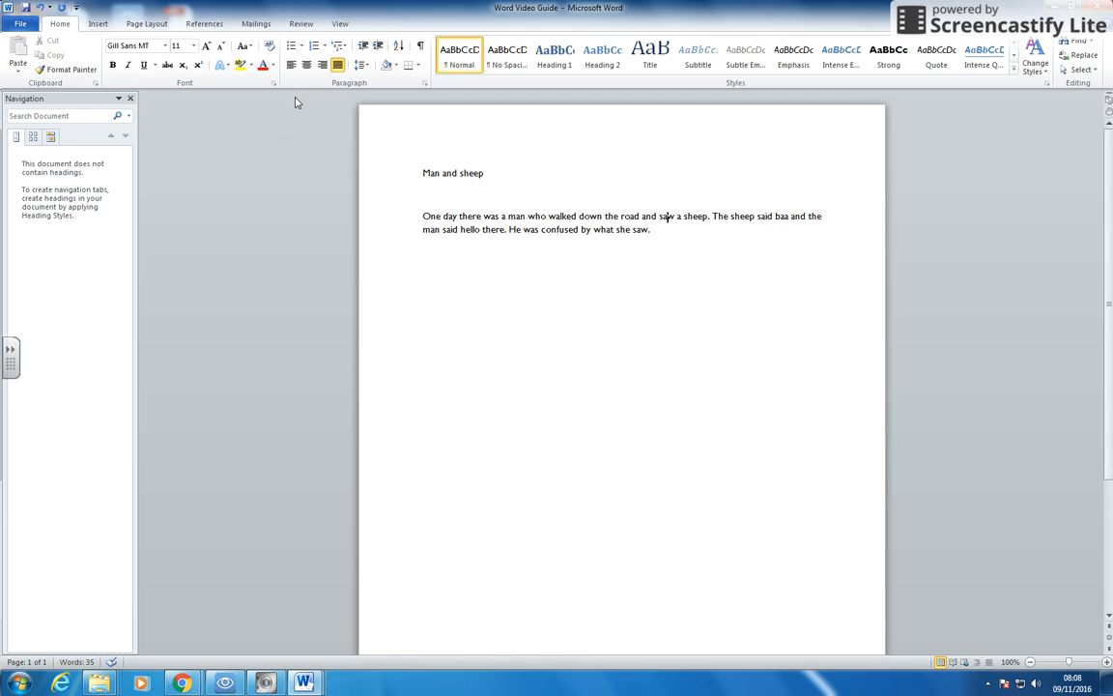
pyautogui.hotkey('ctrl', 'l')
# Step: Centre the "Man and sheep" title and set its font to Berlin Sans FB Demi
pyautogui.click(460, 175)
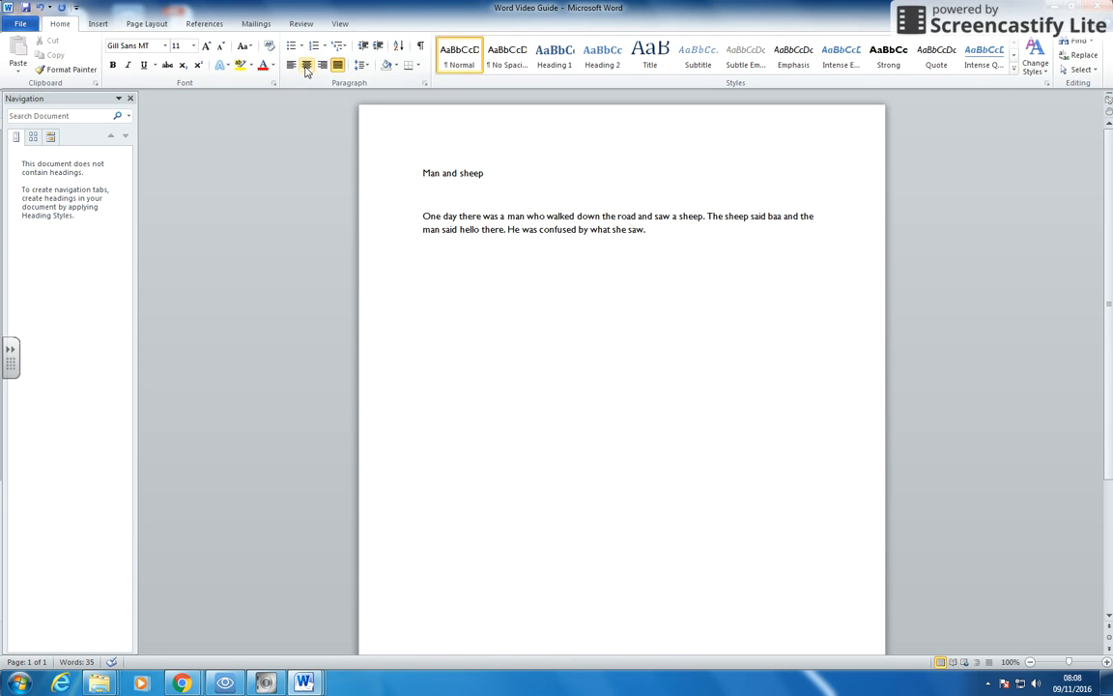
pyautogui.hotkey('ctrl', 'e')
pyautogui.moveTo(593, 173); pyautogui.dragTo(657, 175)
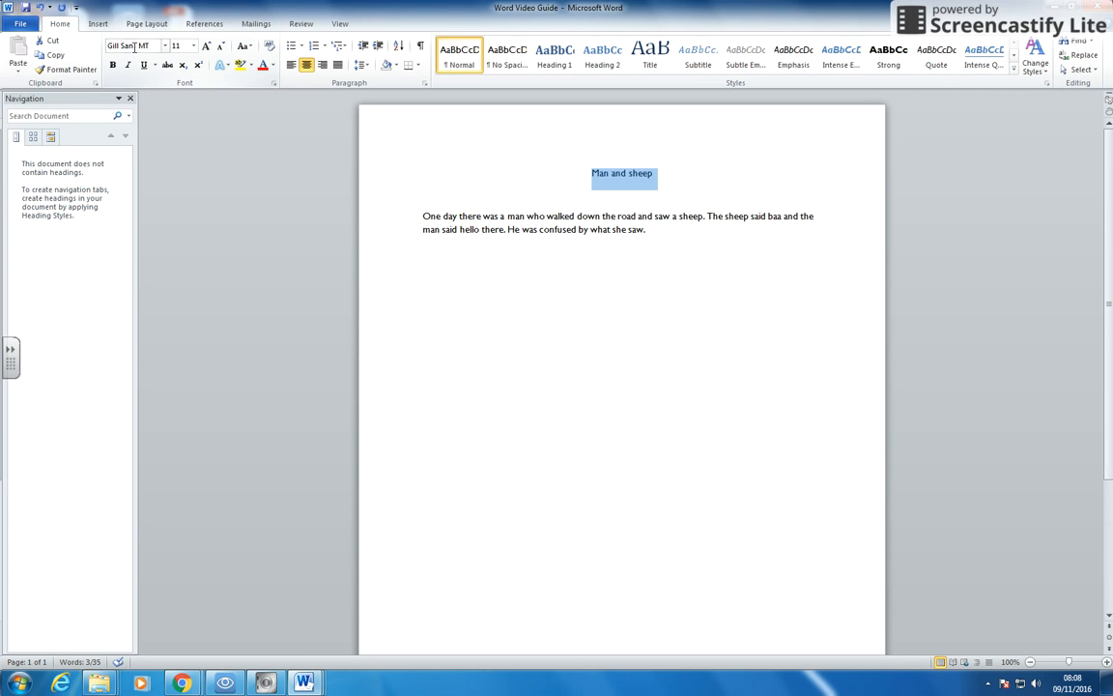
pyautogui.click(165, 46)
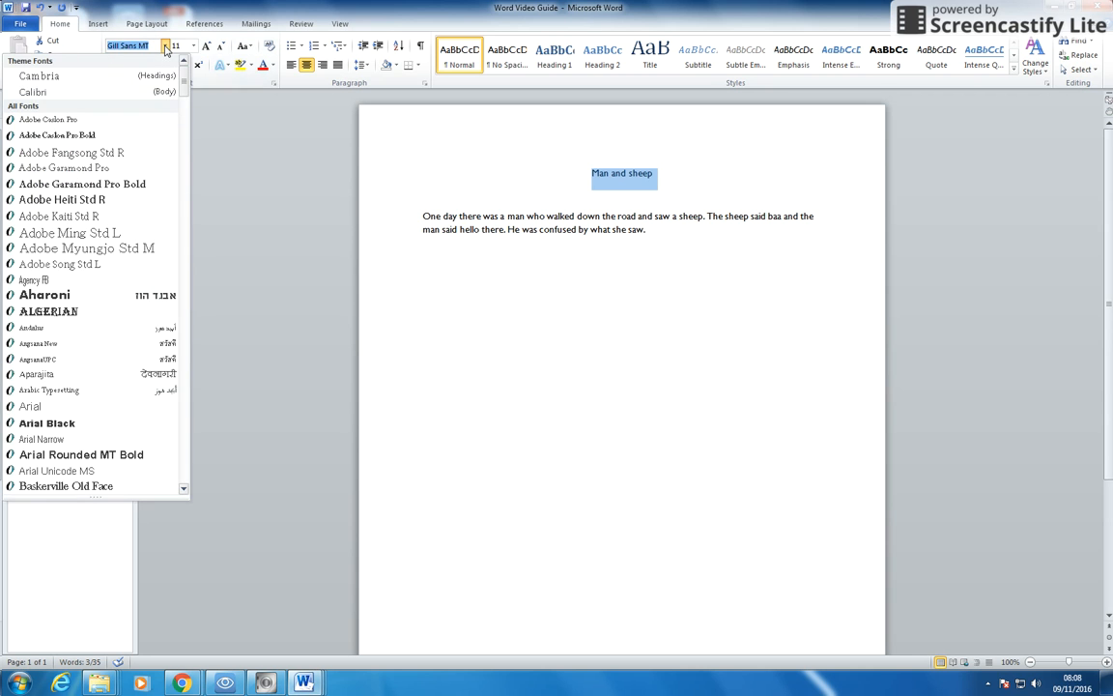
pyautogui.scroll(-4, 112, 392)
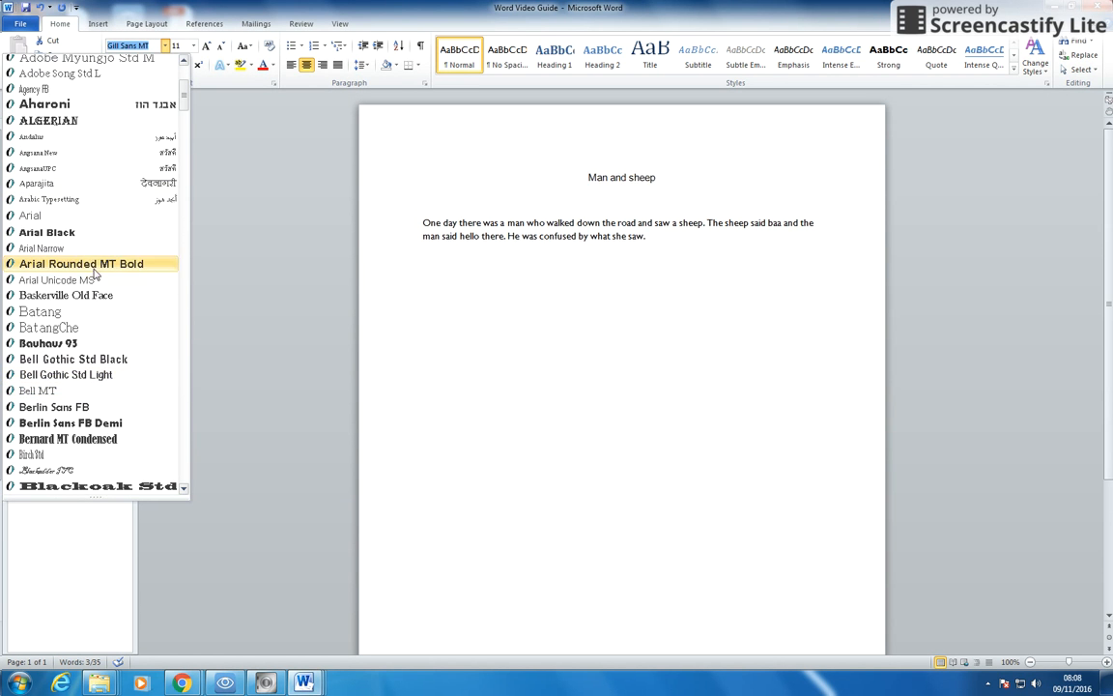
pyautogui.scroll(-2, 91, 358)
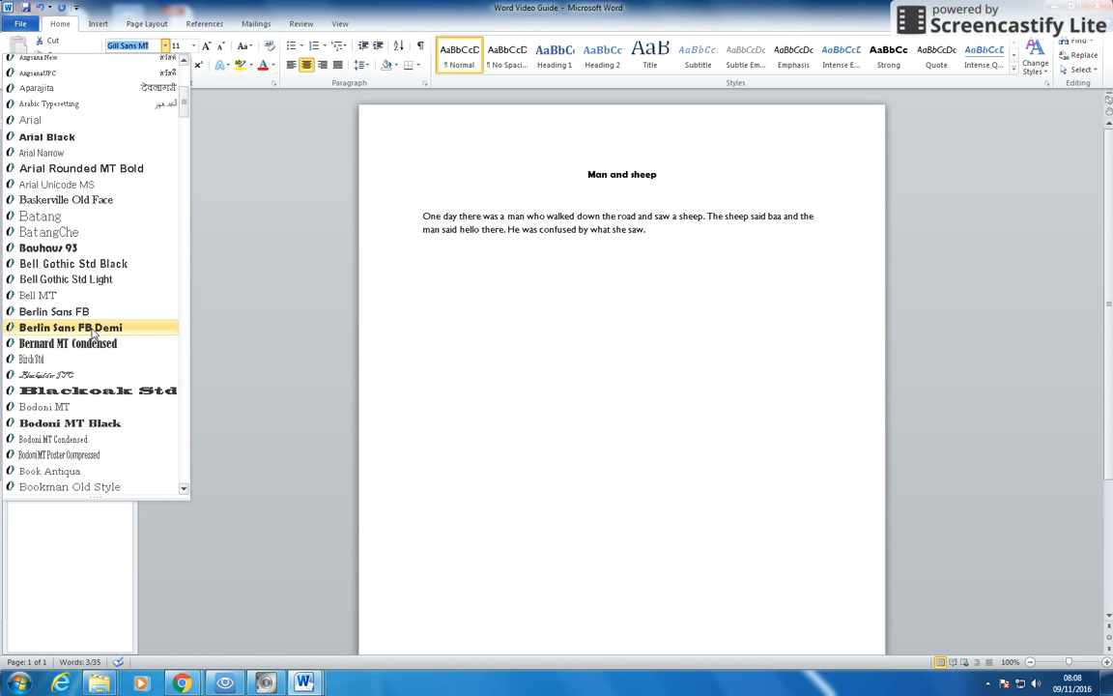
pyautogui.click(93, 328)
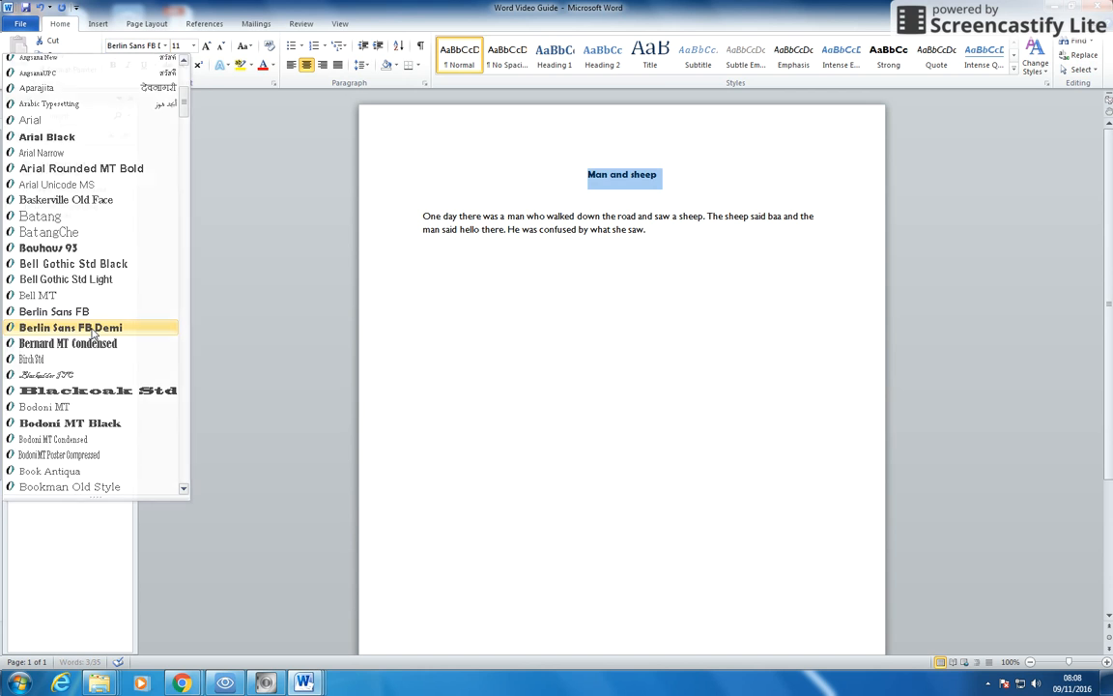
# Step: Set the title's font size to 22 and make it bold
pyautogui.click(193, 47)
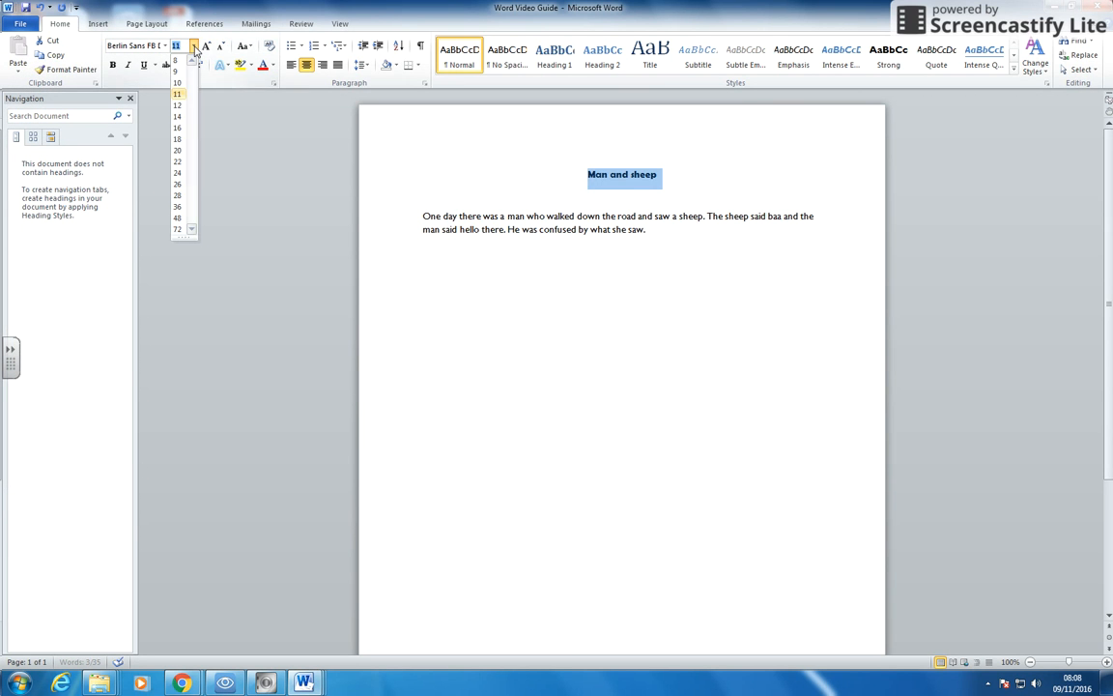
pyautogui.click(177, 162)
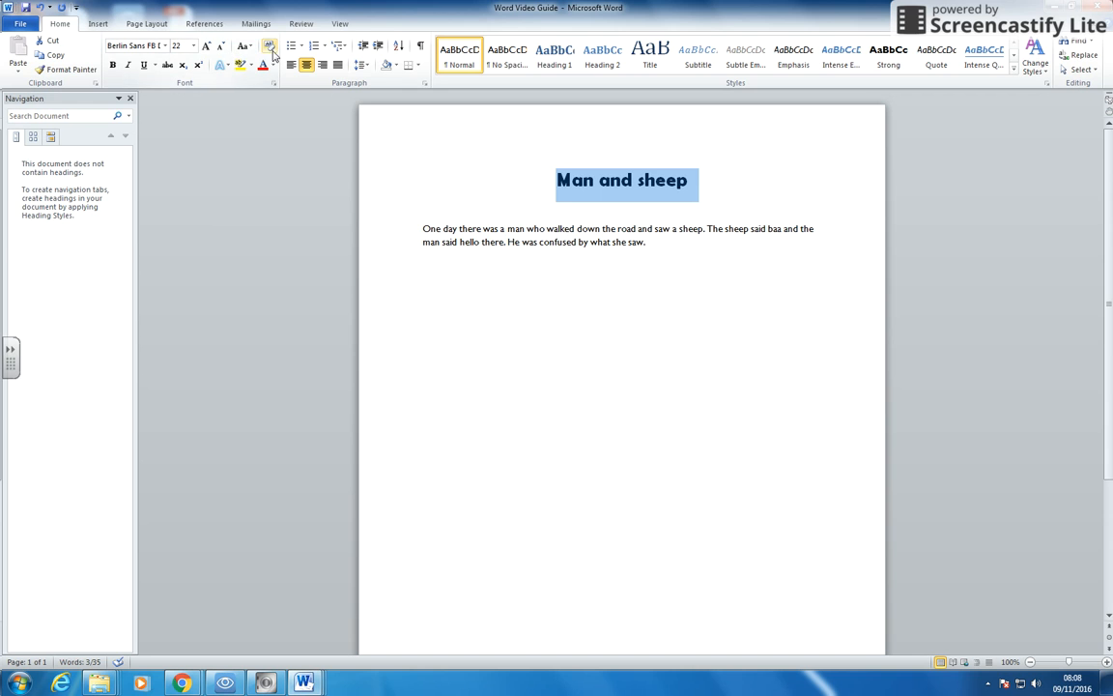
pyautogui.click(112, 67)
pyautogui.click(531, 191)
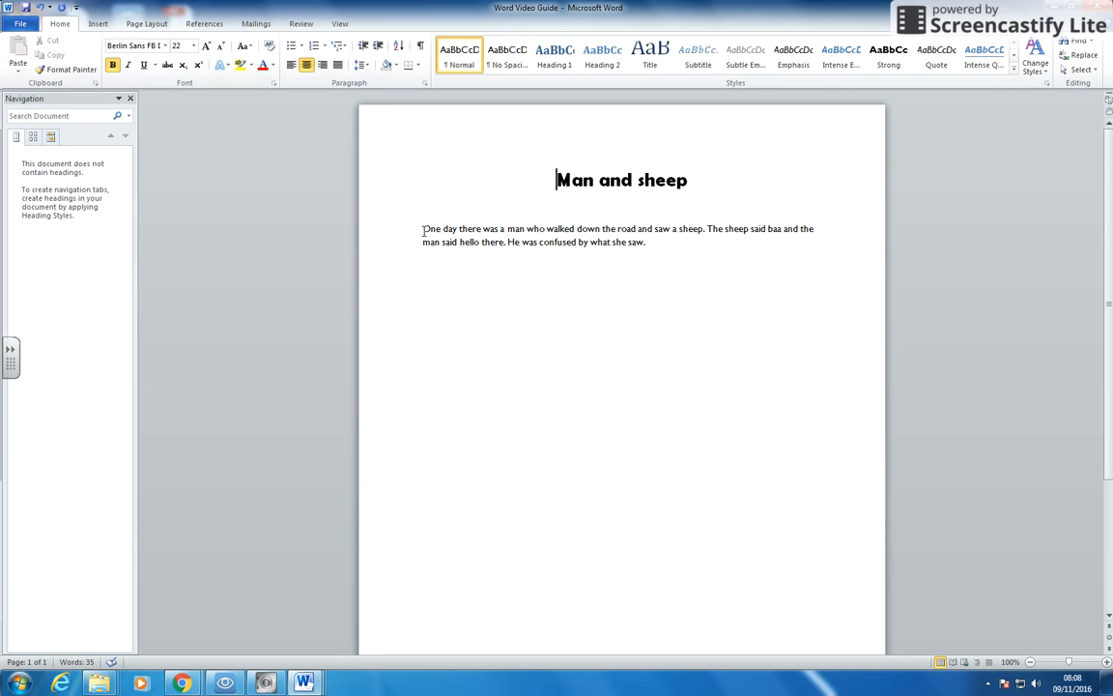
# Step: Make the word "One" at the start of the story paragraph bold
pyautogui.moveTo(423, 229); pyautogui.dragTo(442, 230)
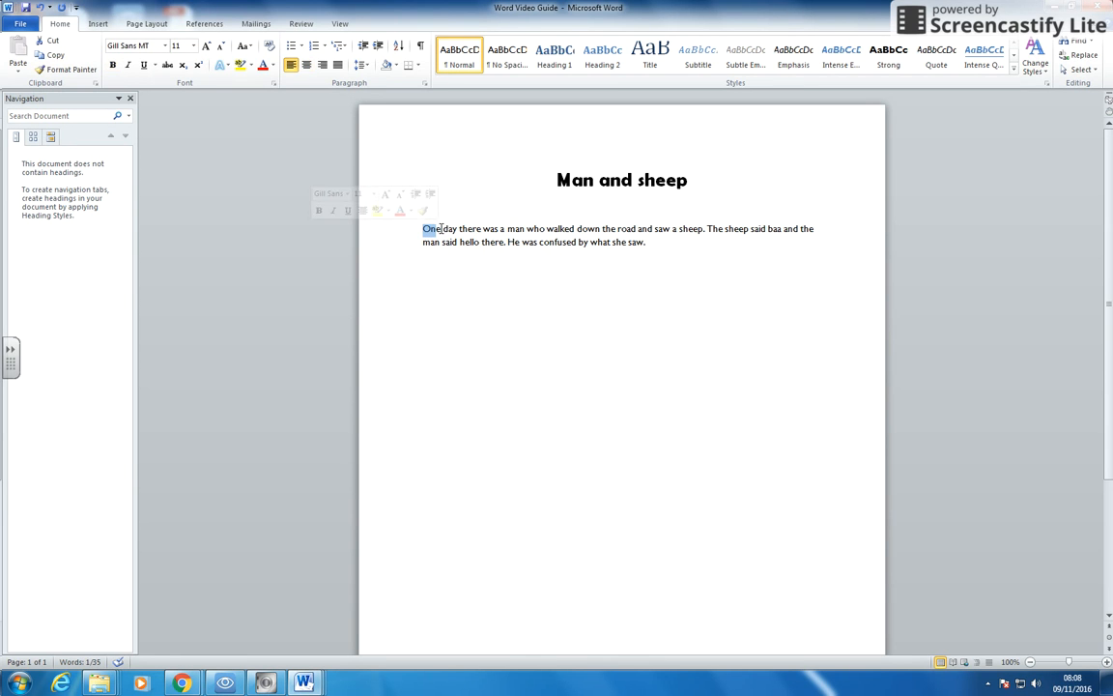
pyautogui.click(112, 64)
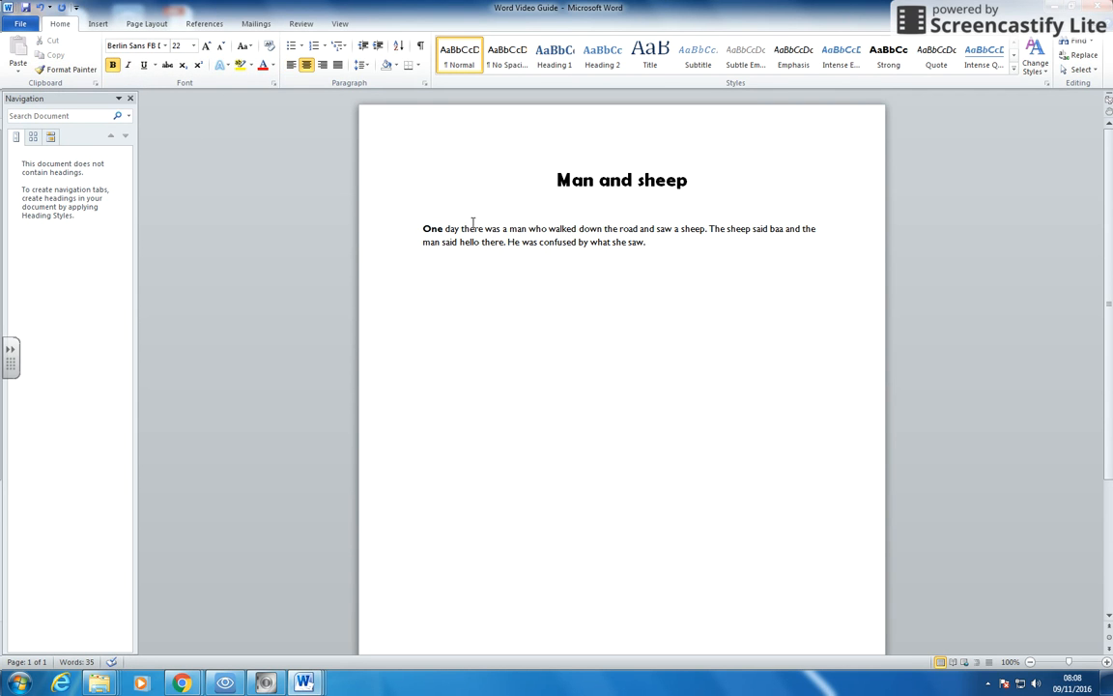
# Step: Try italics on the "Man and sheep" title, remove them, and underline the title instead
pyautogui.moveTo(555, 180); pyautogui.dragTo(682, 180)
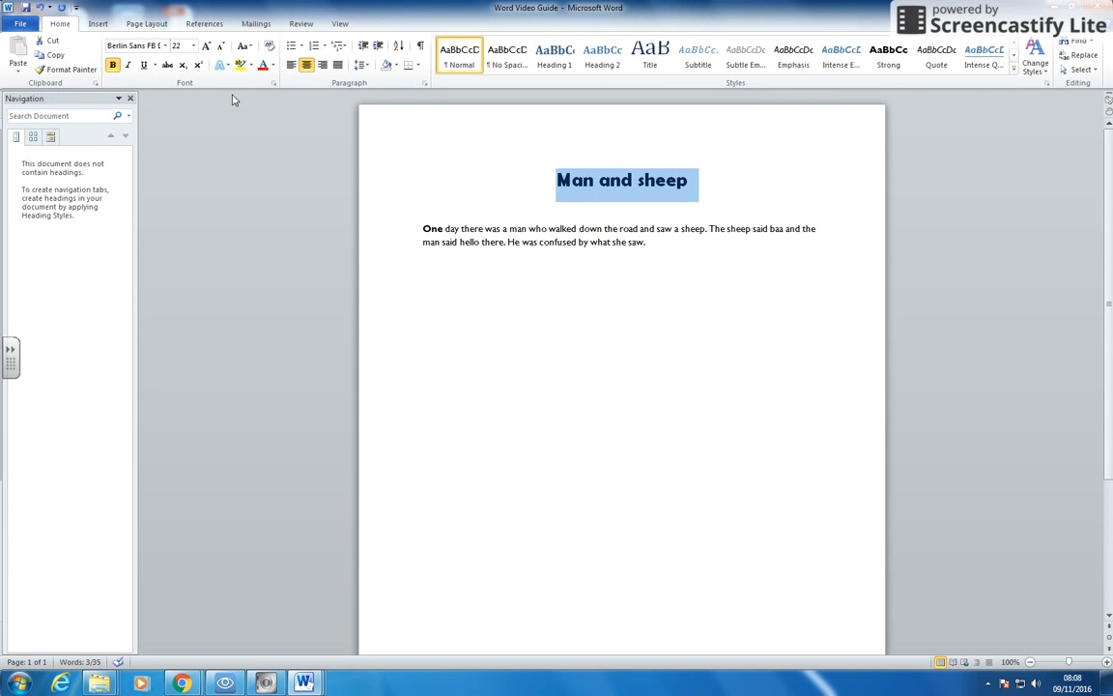
pyautogui.click(128, 64)
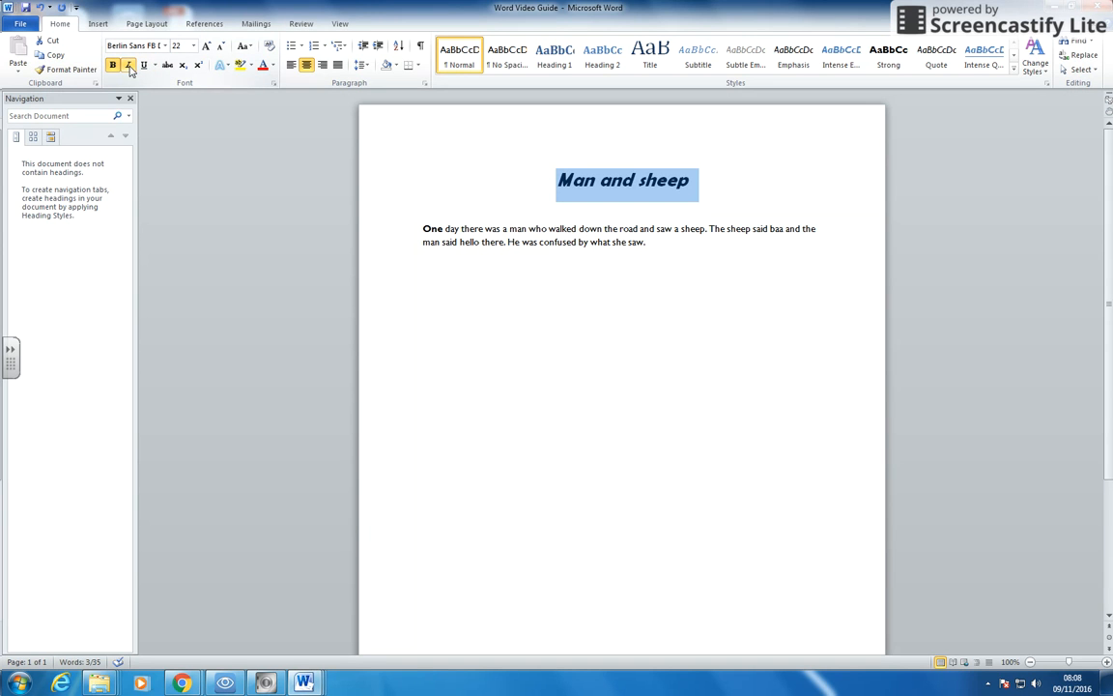
pyautogui.click(128, 65)
pyautogui.click(129, 65)
pyautogui.click(128, 65)
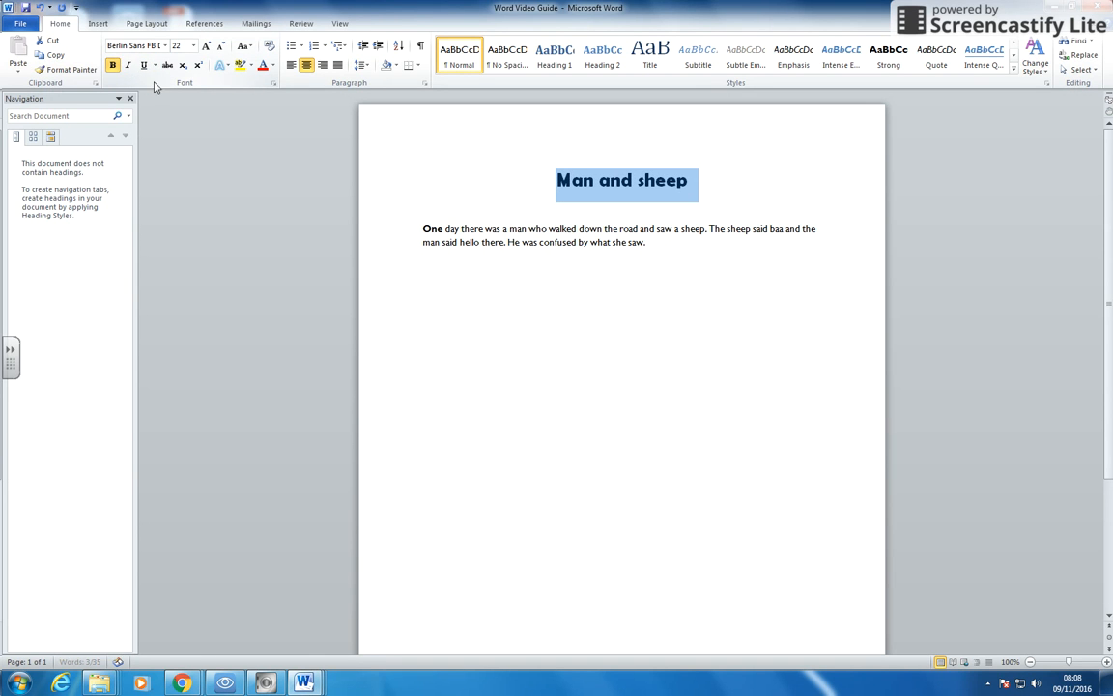
pyautogui.click(144, 66)
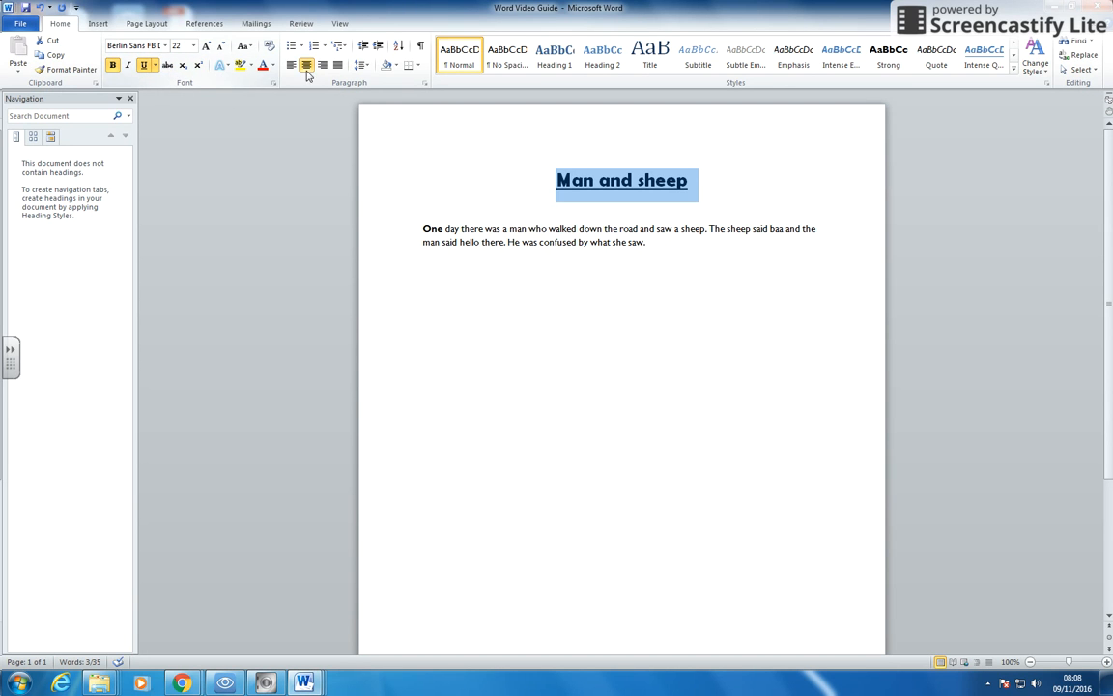
# Step: Preview text effects on the title and apply the glow variation "Aqua, 5 pt glow, Accent color 5"
pyautogui.click(210, 66)
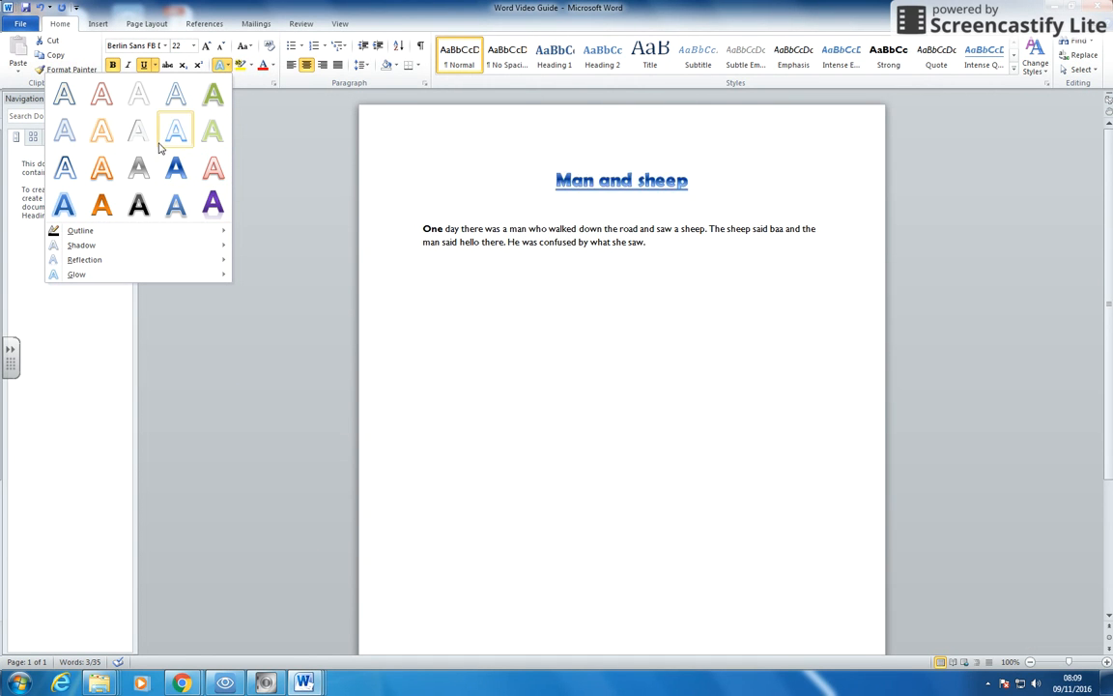
pyautogui.moveTo(187, 236)
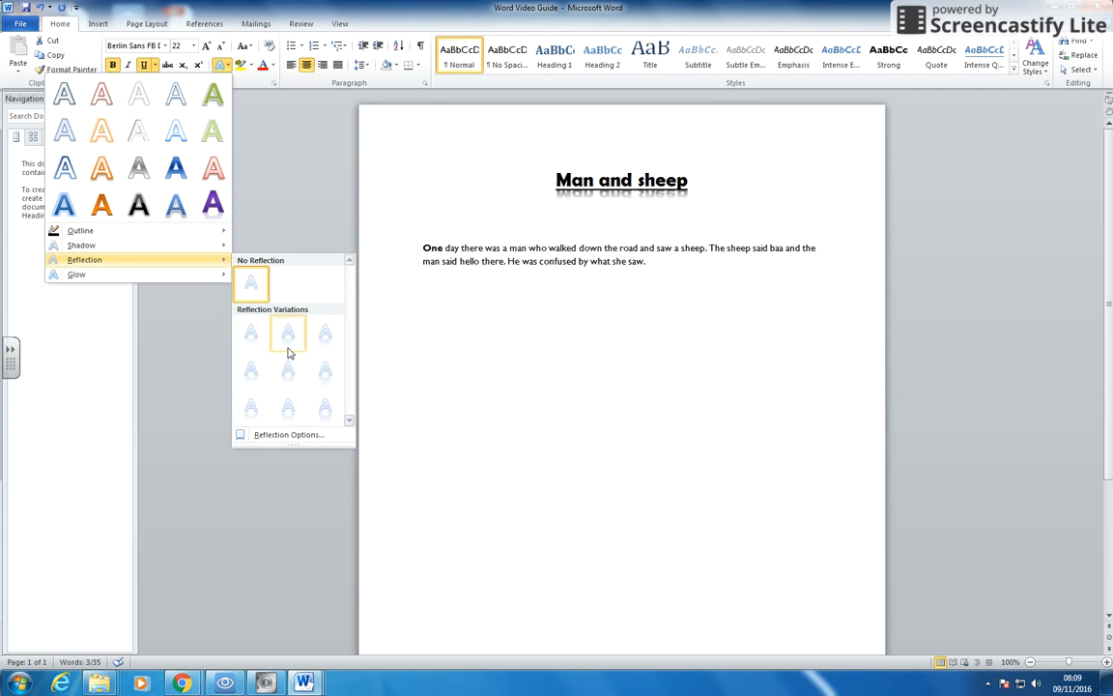
pyautogui.moveTo(213, 277)
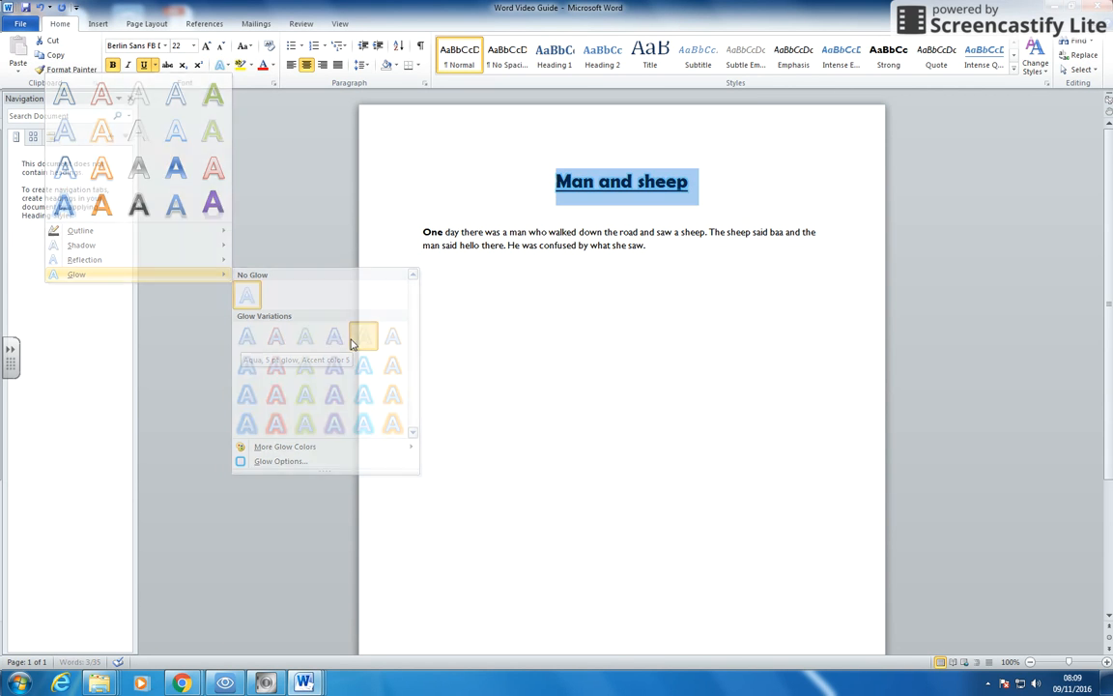
pyautogui.click(362, 336)
pyautogui.click(686, 241)
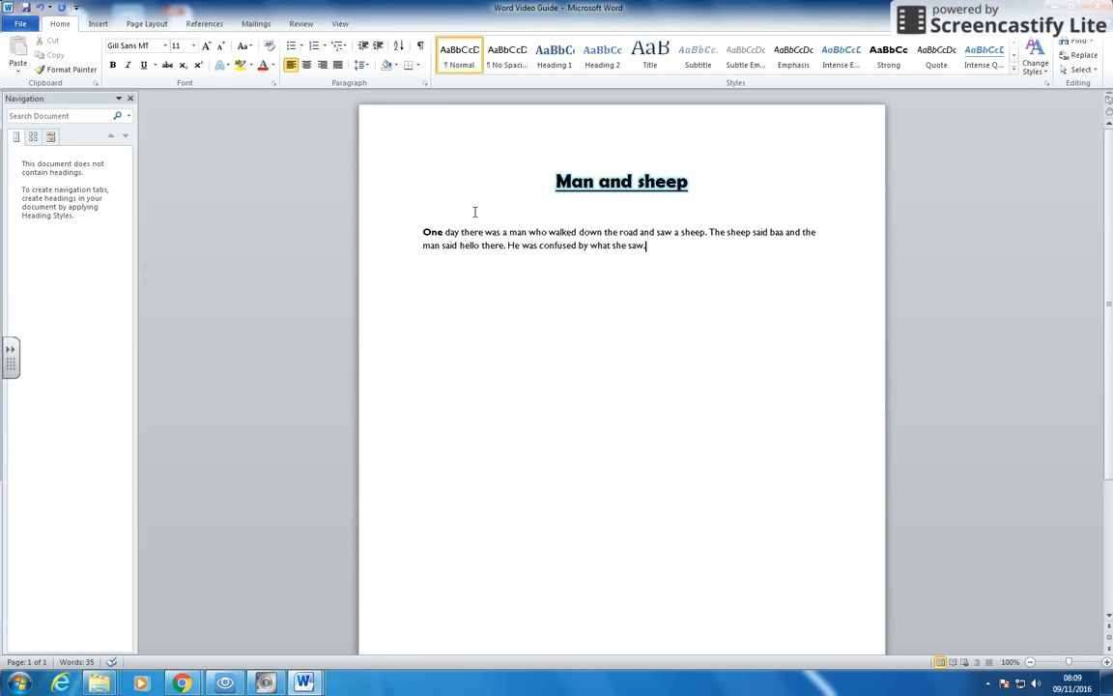
# Step: Highlight the word "One" at the start of the story paragraph in bright green
pyautogui.moveTo(557, 187); pyautogui.dragTo(663, 181)
pyautogui.doubleClick(431, 233)
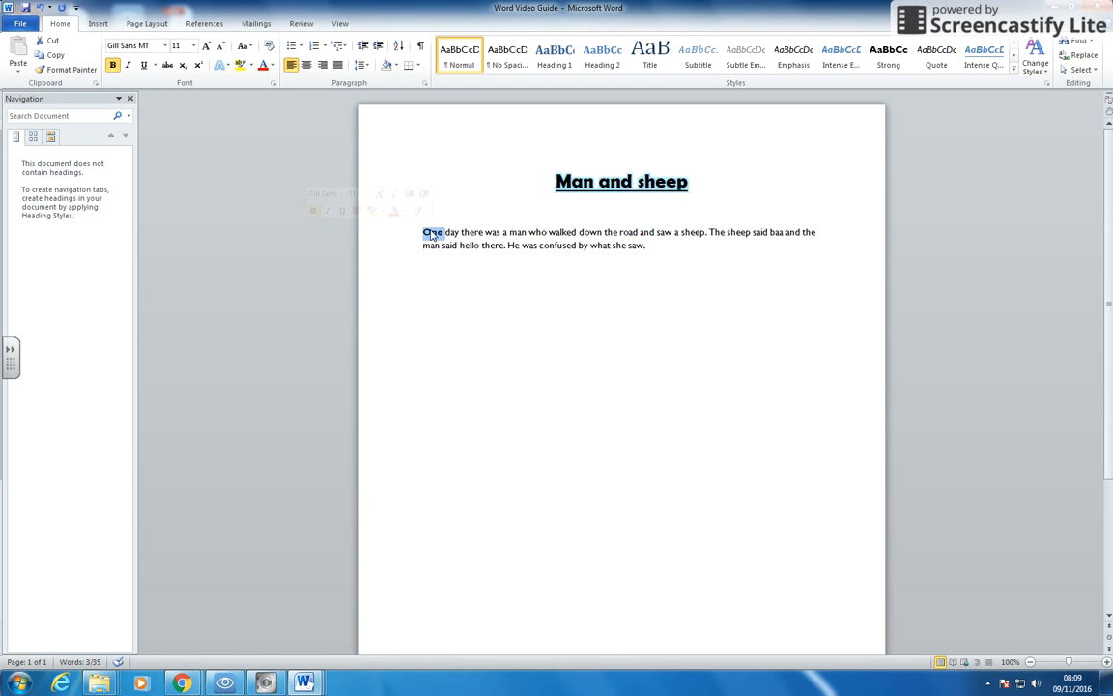
pyautogui.click(249, 68)
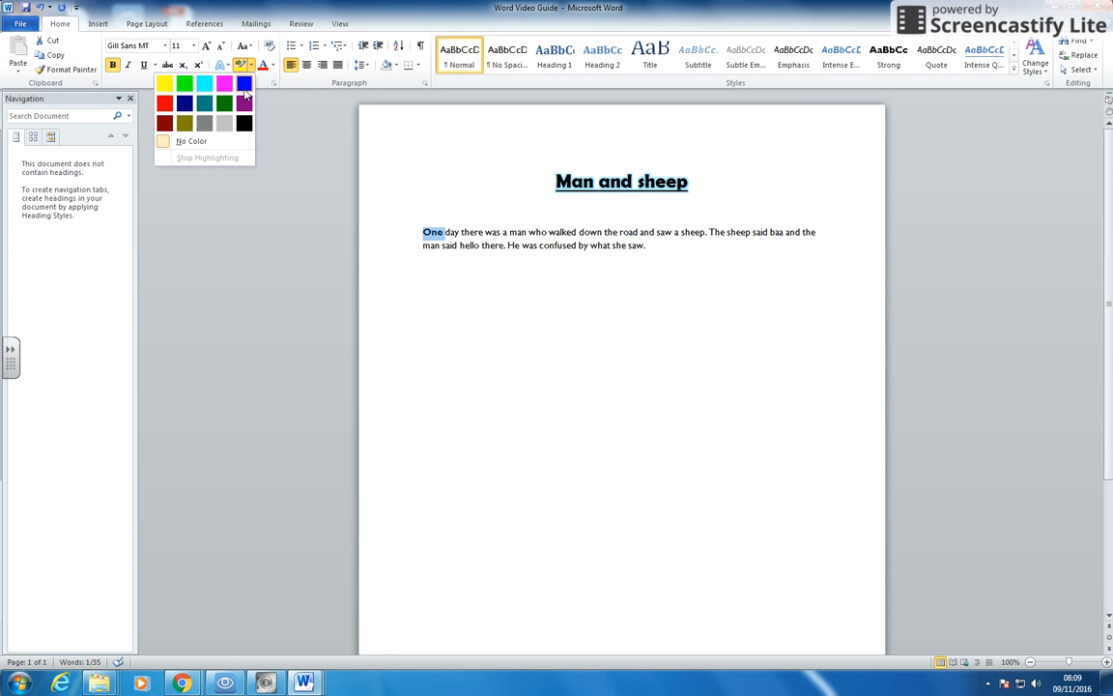
pyautogui.click(184, 84)
pyautogui.click(448, 240)
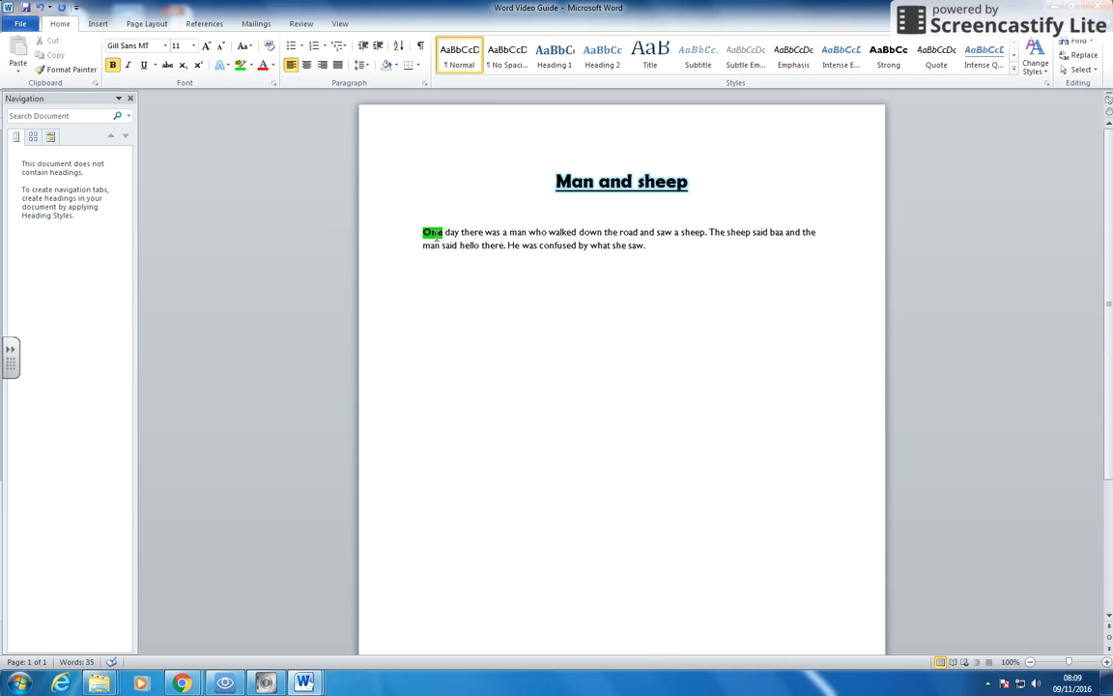